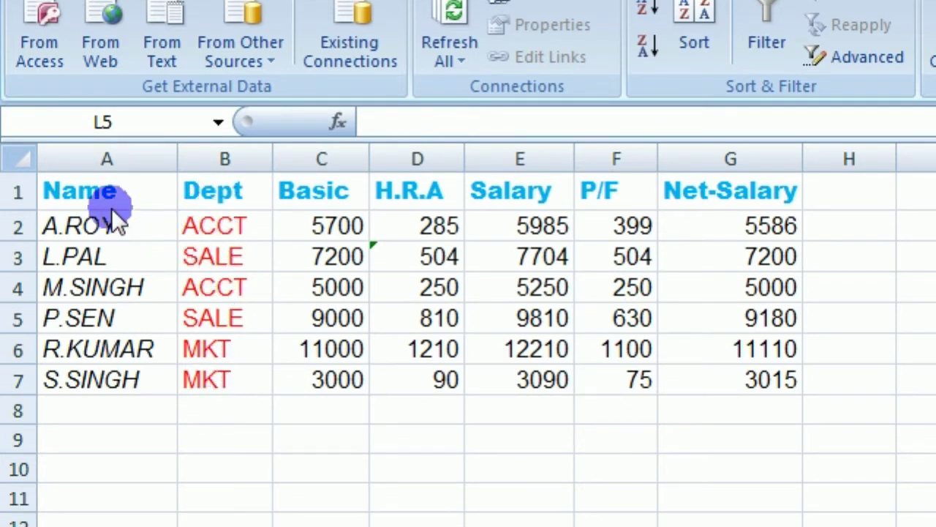
Sort the salary range A1:G7 by the Dept column, A to Z
{"action": "mouse_move", "coordinate": [73, 189]}
{"action": "left_mouse_down"}
{"action": "mouse_move", "coordinate": [724, 222]}
{"action": "mouse_move", "coordinate": [690, 374]}
{"action": "left_mouse_up"}
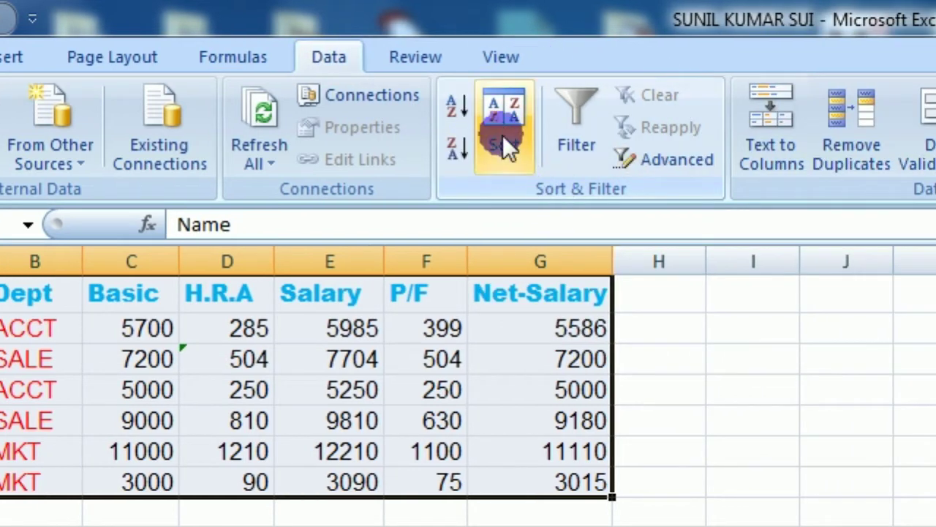
{"action": "left_click", "coordinate": [503, 139]}
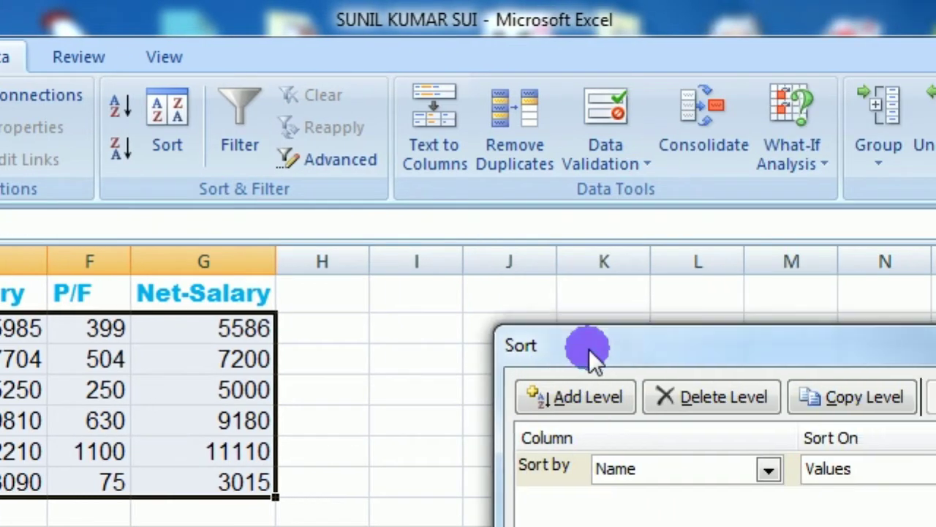
{"action": "left_click_drag", "start_coordinate": [696, 338], "coordinate": [506, 351]}
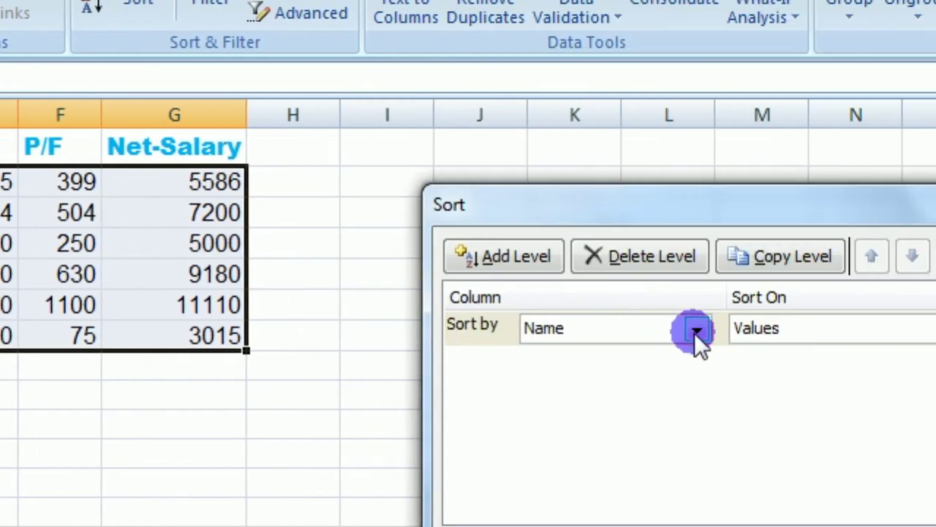
{"action": "left_click", "coordinate": [697, 331]}
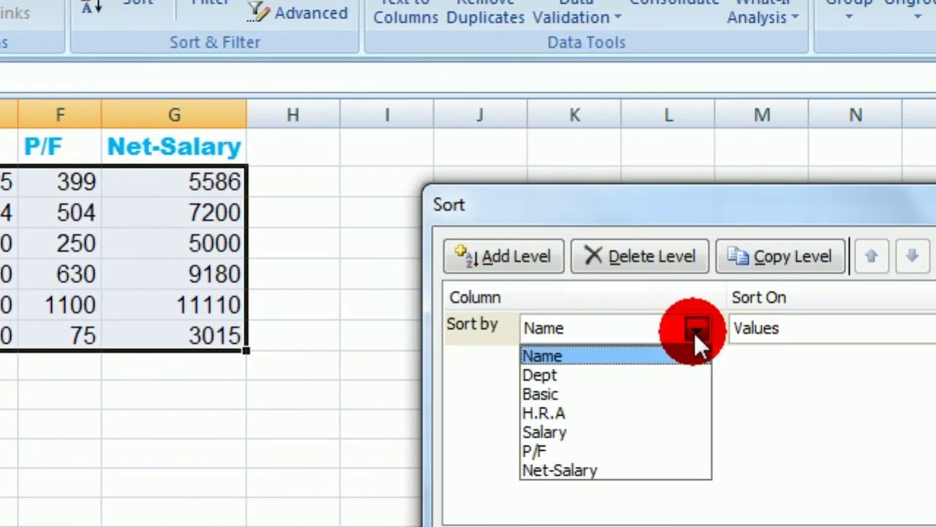
{"action": "left_click", "coordinate": [600, 378]}
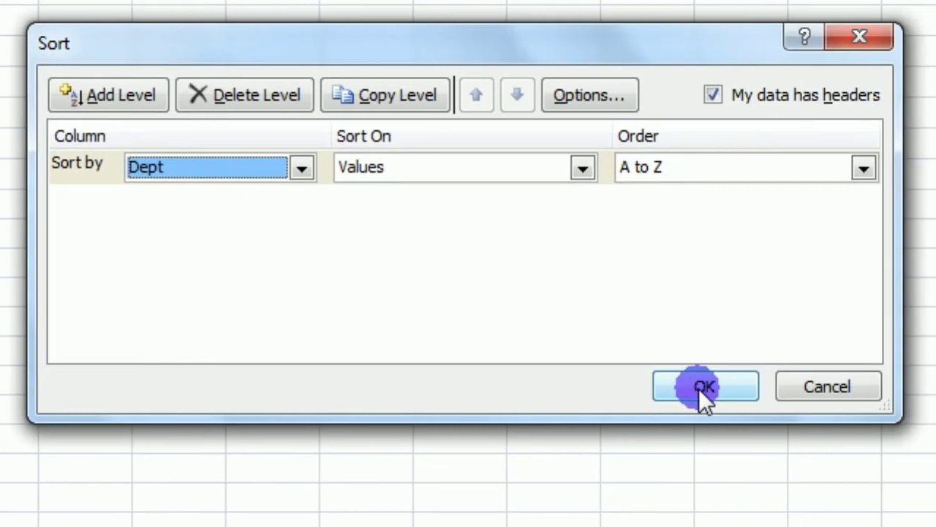
{"action": "left_click", "coordinate": [698, 389]}
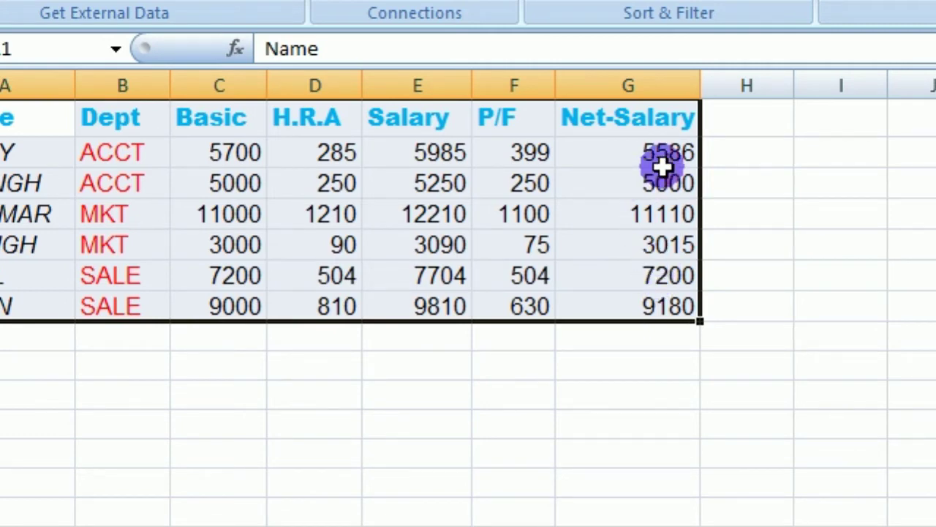
Reselect the sorted table A1:G7, headers included
{"action": "left_click", "coordinate": [238, 363]}
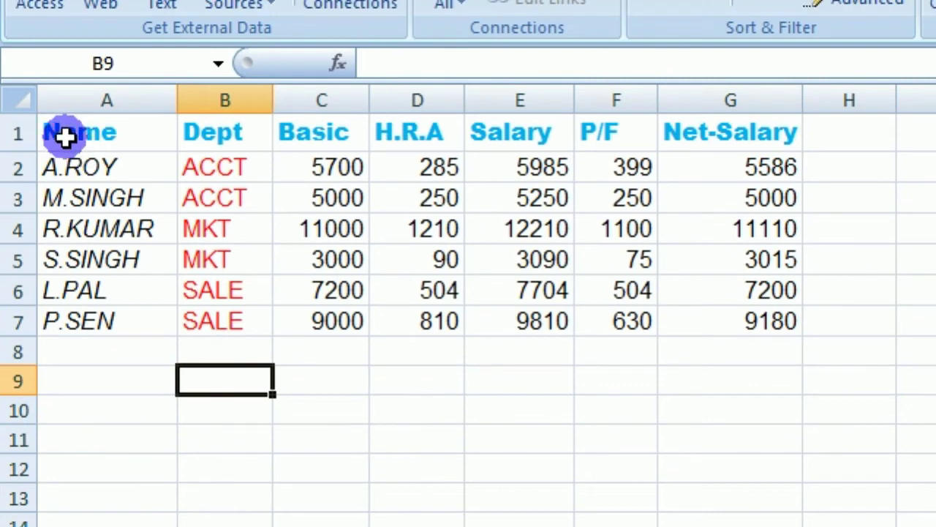
{"action": "mouse_move", "coordinate": [66, 134]}
{"action": "left_mouse_down"}
{"action": "mouse_move", "coordinate": [600, 181]}
{"action": "mouse_move", "coordinate": [692, 314]}
{"action": "left_mouse_up"}
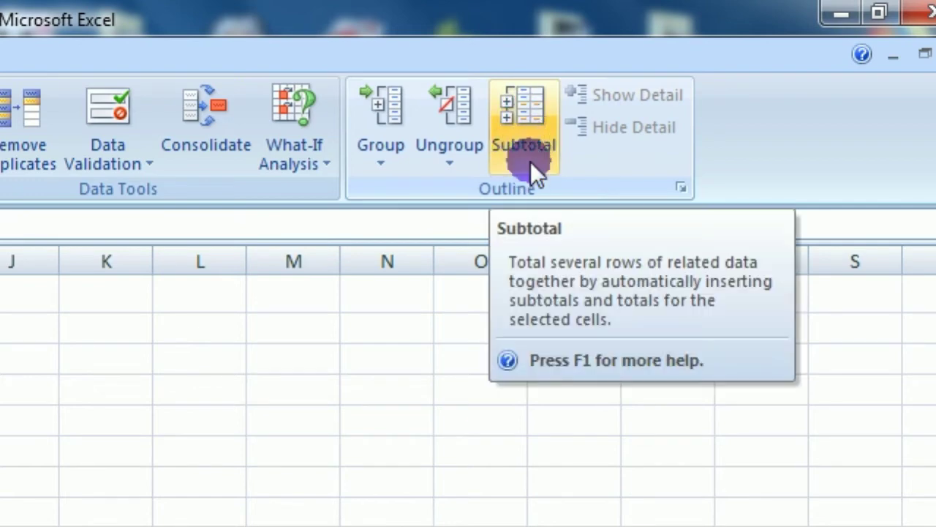
Insert Sum subtotals of Net-Salary at each change in Dept, giving Grand Total 41091
{"action": "left_click", "coordinate": [525, 124]}
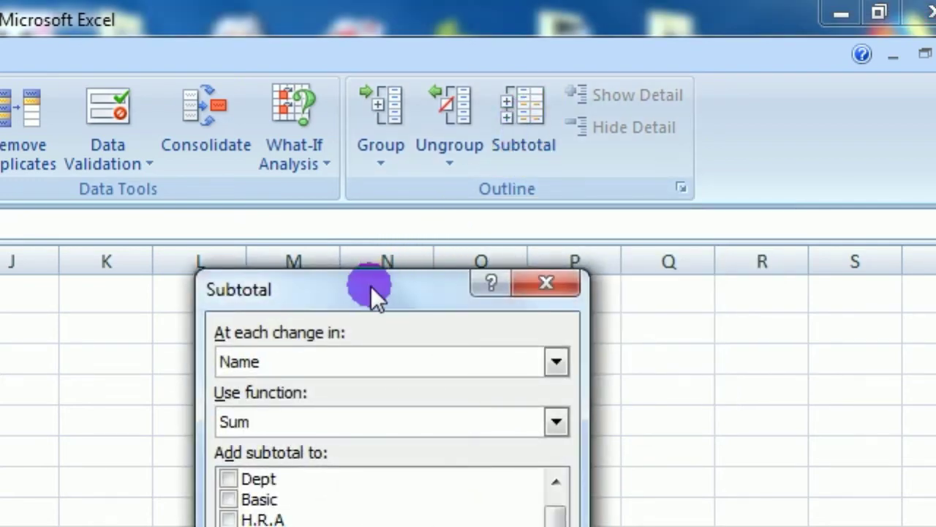
{"action": "left_click_drag", "start_coordinate": [371, 286], "coordinate": [368, 257]}
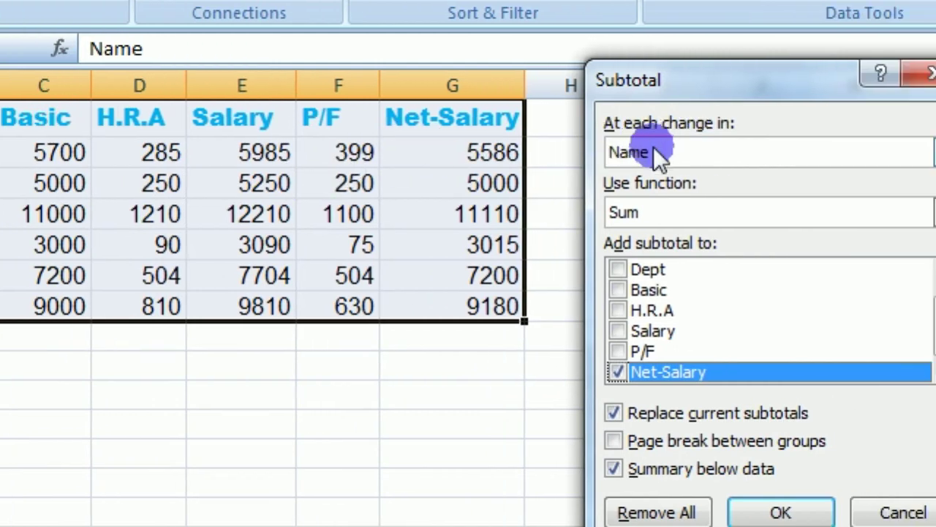
{"action": "left_click", "coordinate": [687, 155]}
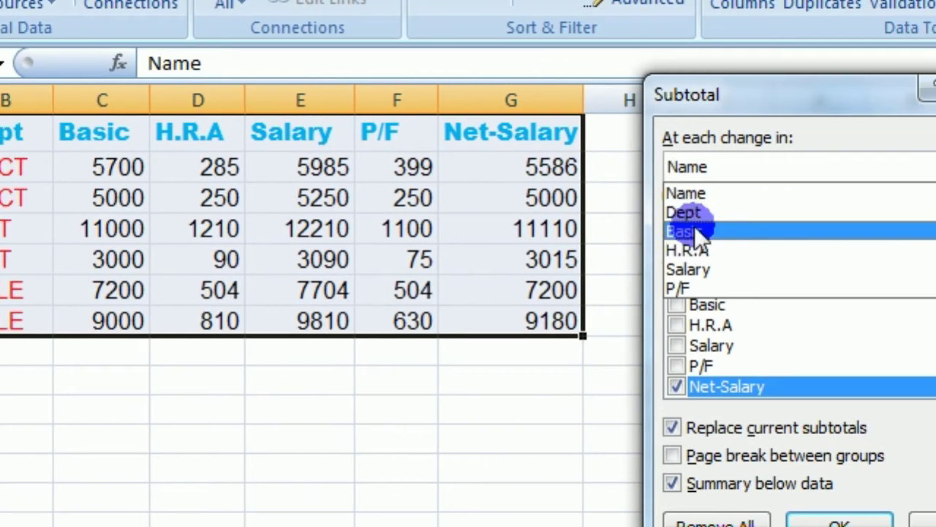
{"action": "left_click", "coordinate": [713, 211]}
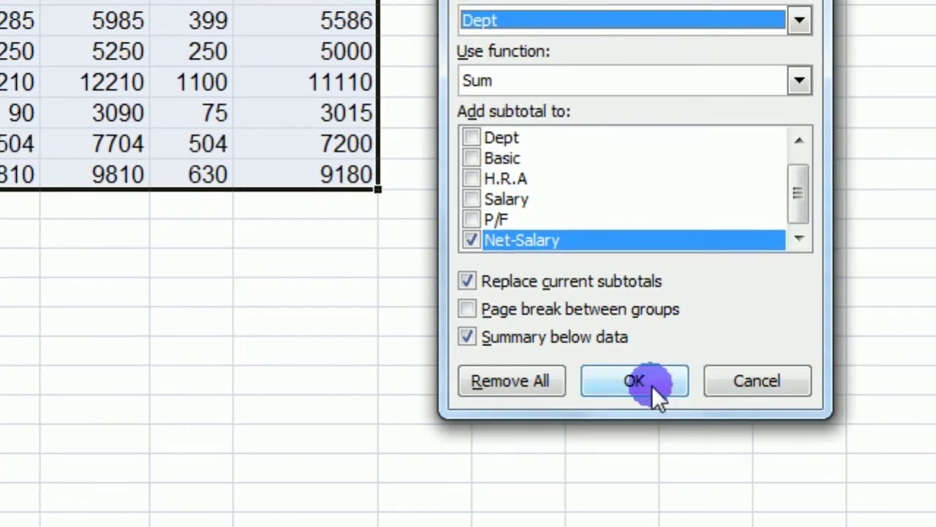
{"action": "left_click", "coordinate": [651, 385]}
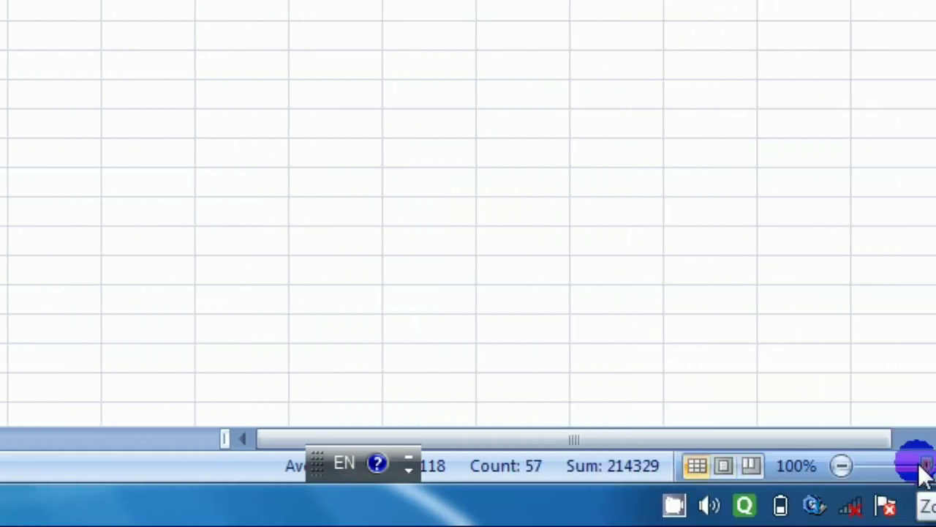
Zoom the worksheet from 62% to 91%
{"action": "left_click_drag", "start_coordinate": [830, 466], "coordinate": [801, 466]}
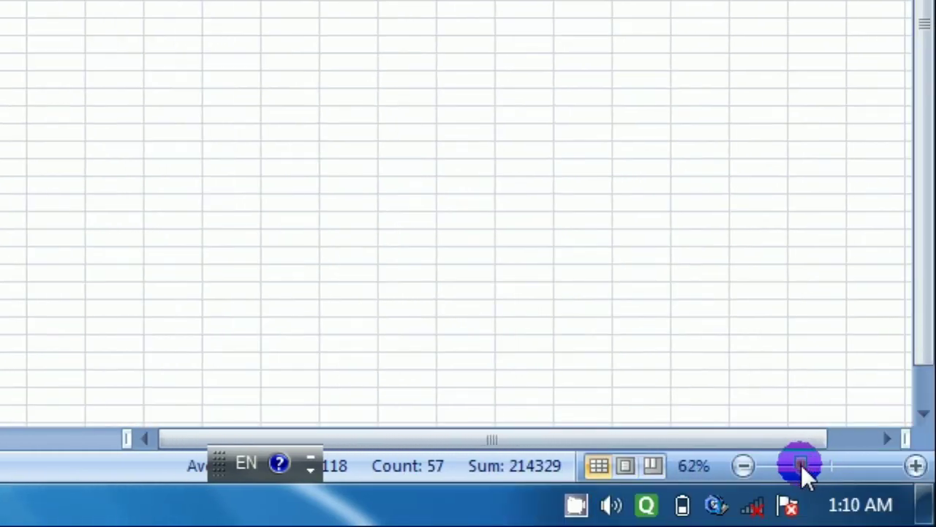
{"action": "left_click", "coordinate": [824, 466]}
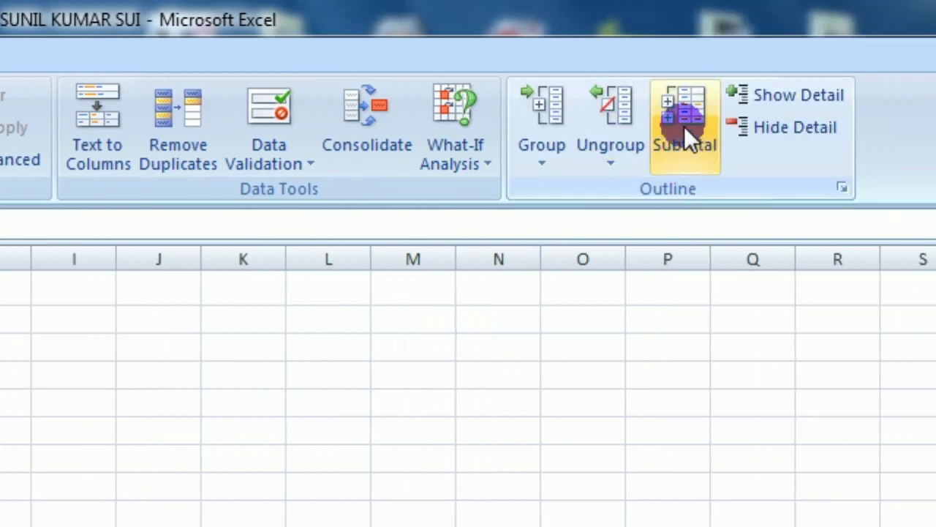
Remove All Net-Salary subtotal and Grand Total rows, then deselect the range
{"action": "left_click", "coordinate": [684, 125]}
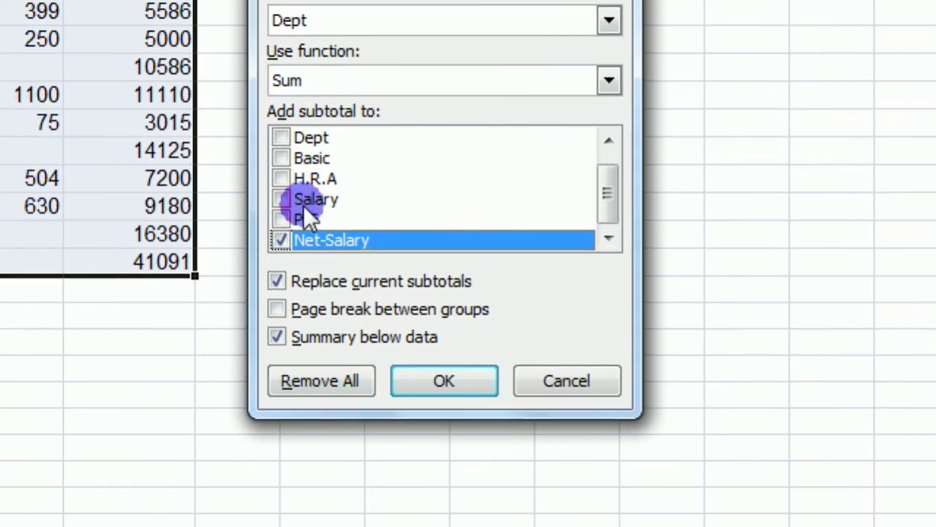
{"action": "left_click", "coordinate": [331, 382]}
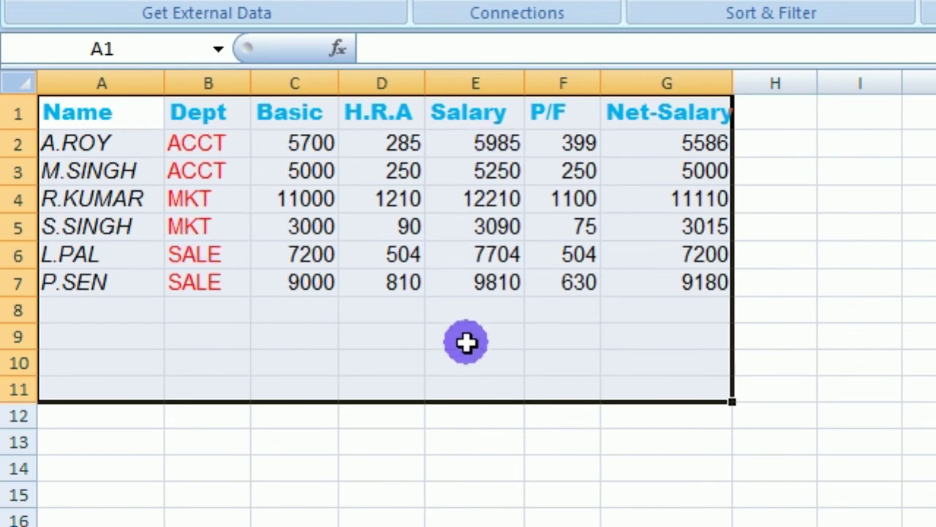
{"action": "left_click", "coordinate": [473, 365]}
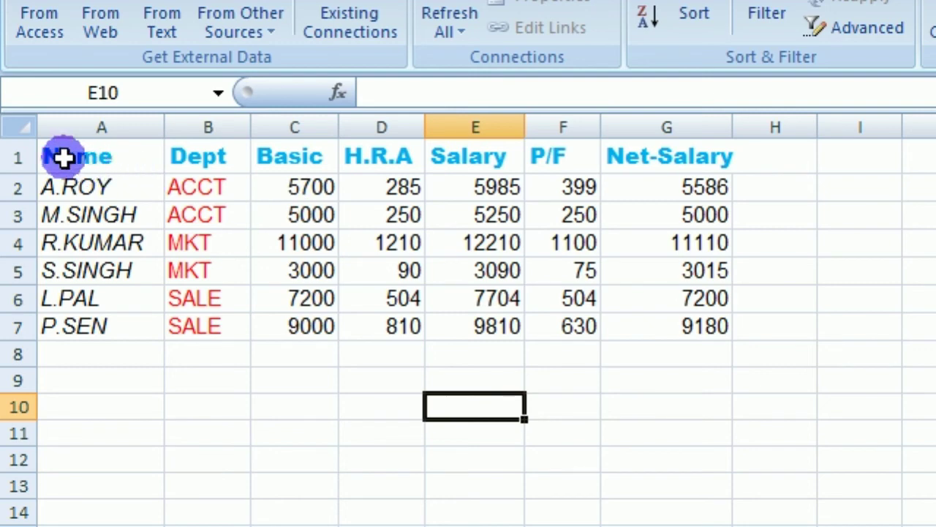
Select A1:G7 and set the Subtotal dialog to Sum Salary at each Dept change
{"action": "mouse_move", "coordinate": [65, 156]}
{"action": "left_mouse_down"}
{"action": "mouse_move", "coordinate": [688, 254]}
{"action": "mouse_move", "coordinate": [689, 323]}
{"action": "left_mouse_up"}
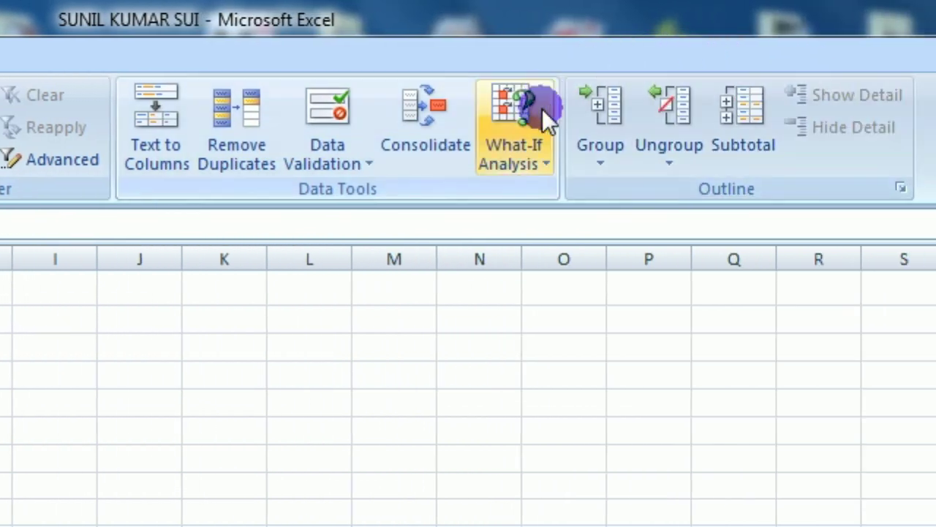
{"action": "left_click", "coordinate": [691, 146]}
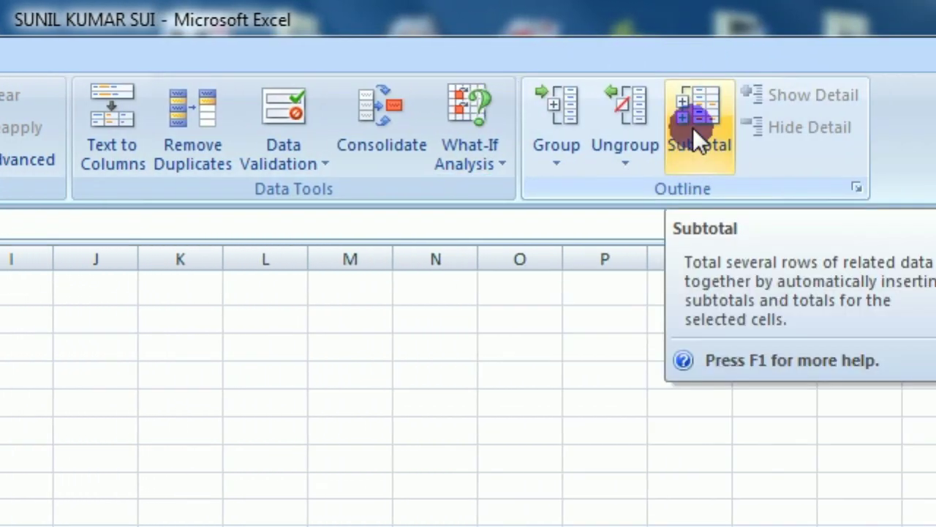
{"action": "left_click", "coordinate": [692, 123]}
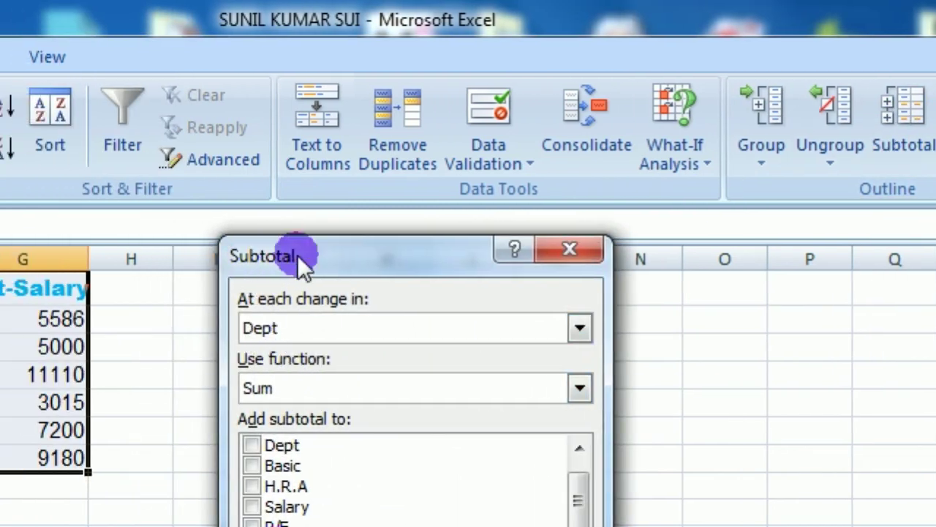
{"action": "left_click_drag", "start_coordinate": [397, 268], "coordinate": [305, 278]}
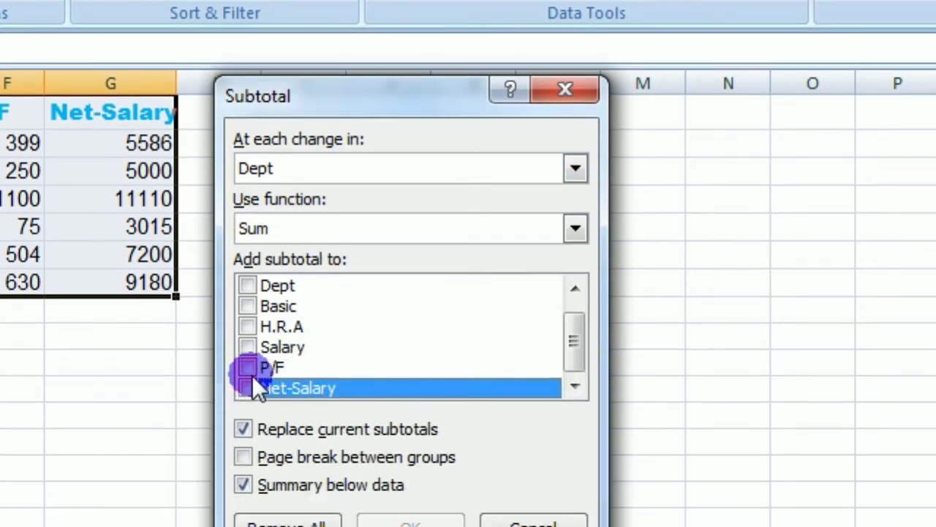
{"action": "left_click", "coordinate": [249, 346]}
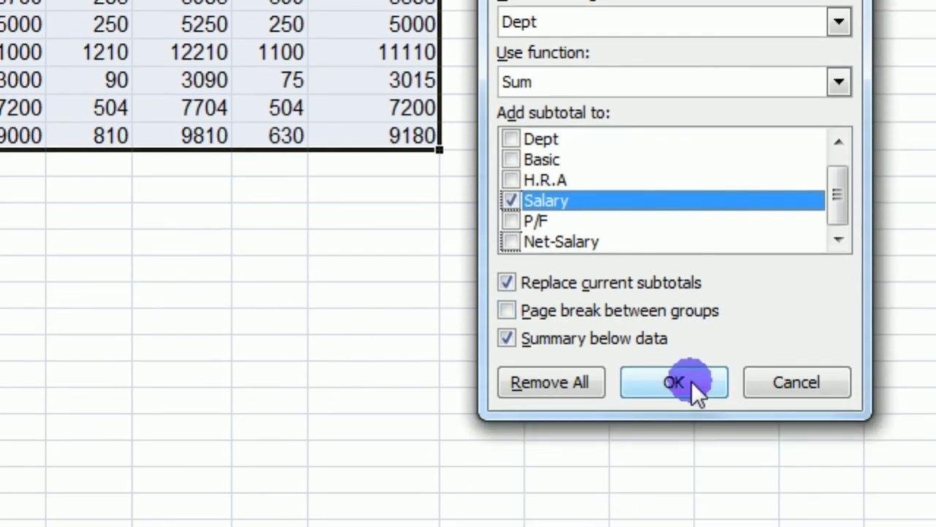
Apply the Salary subtotals: ACCT 11235, MKT 15300, SALE 17514, Grand Total 44049
{"action": "left_click", "coordinate": [732, 514]}
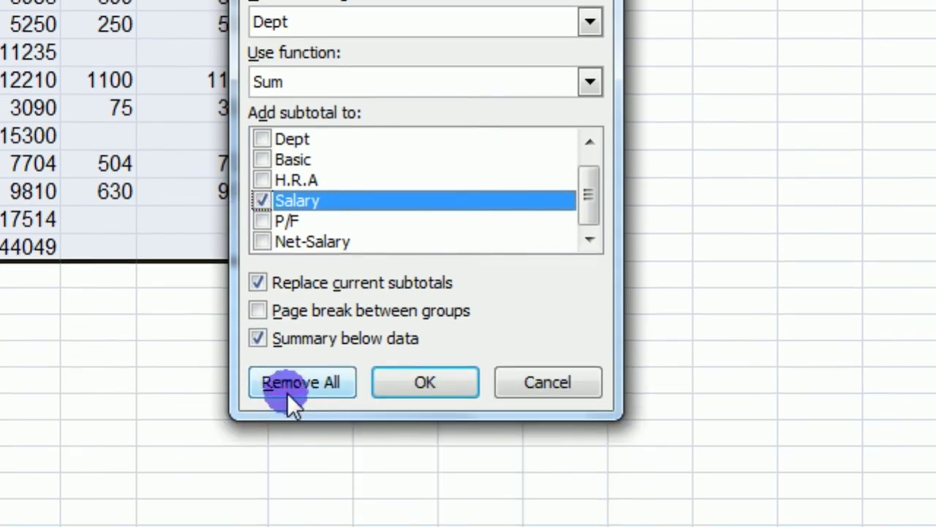
Remove All Salary subtotal rows and deselect the table
{"action": "left_click", "coordinate": [418, 383]}
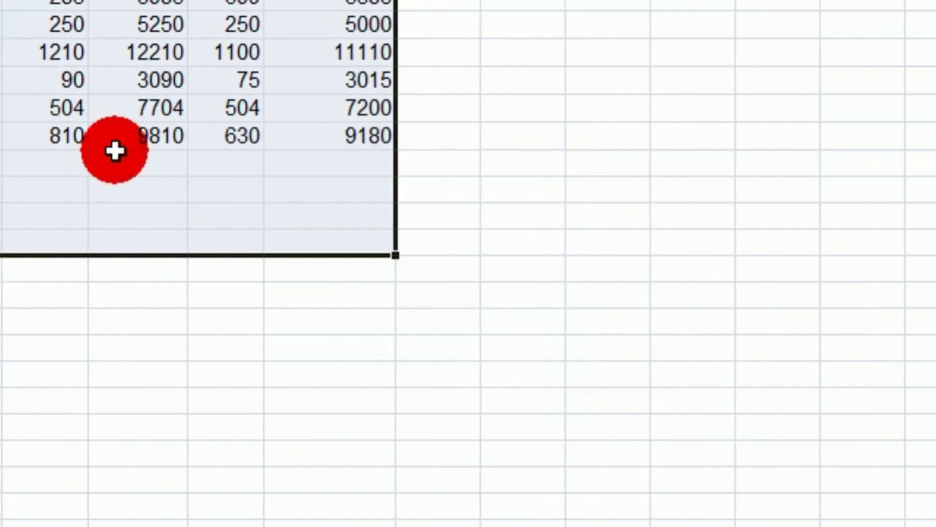
{"action": "left_click", "coordinate": [115, 153]}
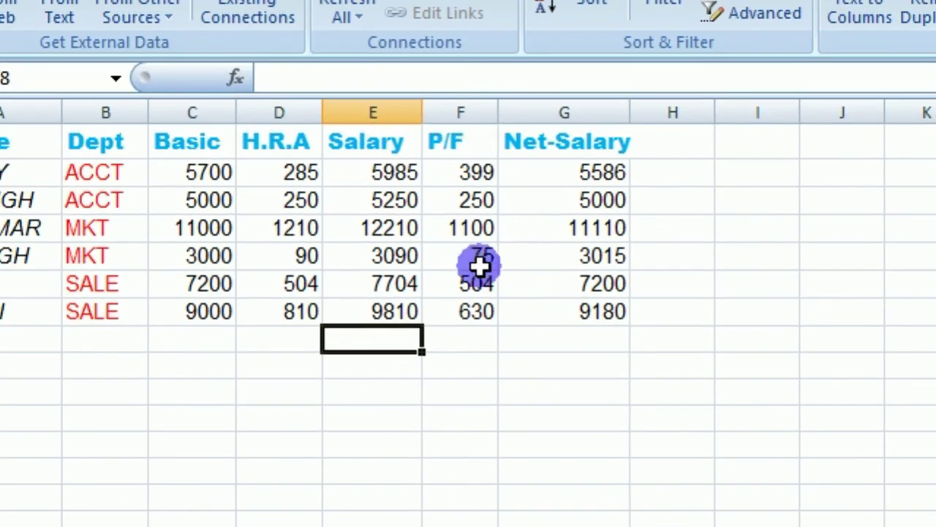